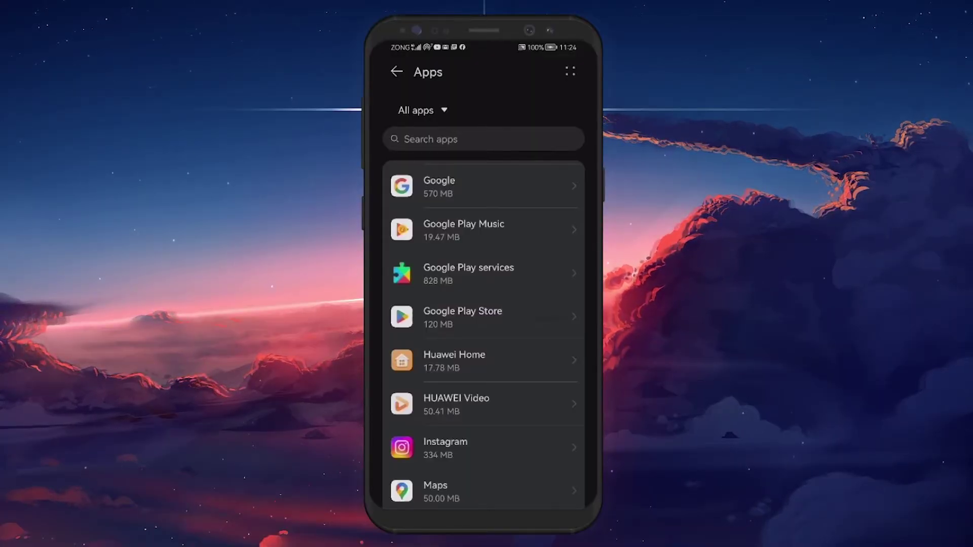
Step: Enable Google Play Store from its App info page in the apps list
click(544, 317)
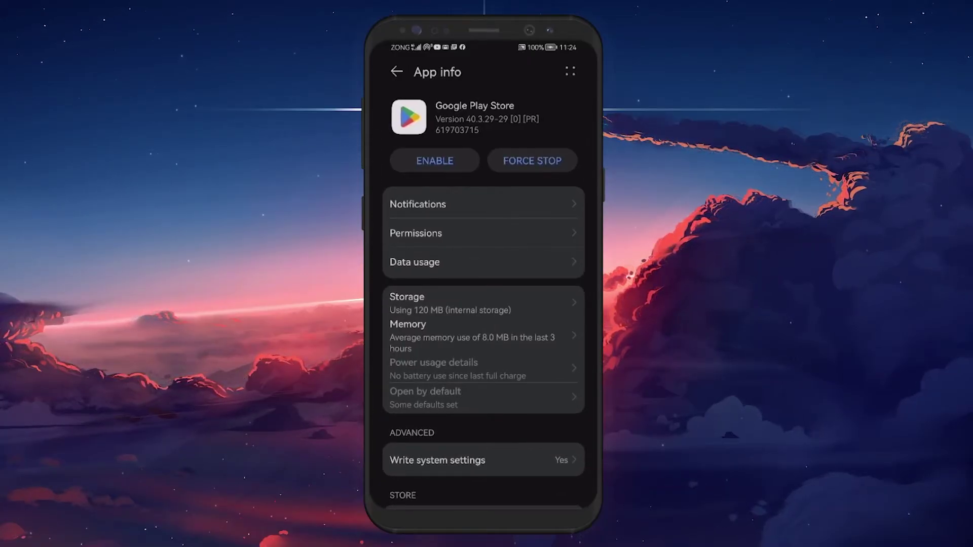
click(434, 160)
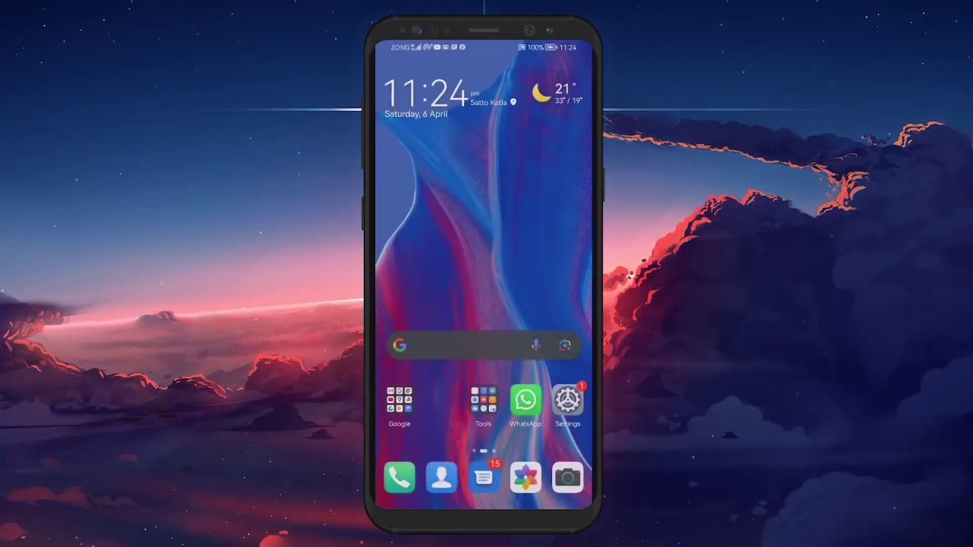
Step: Drag the Play Store icon from the next home page onto the main page beside Google
drag(547, 266, 411, 266)
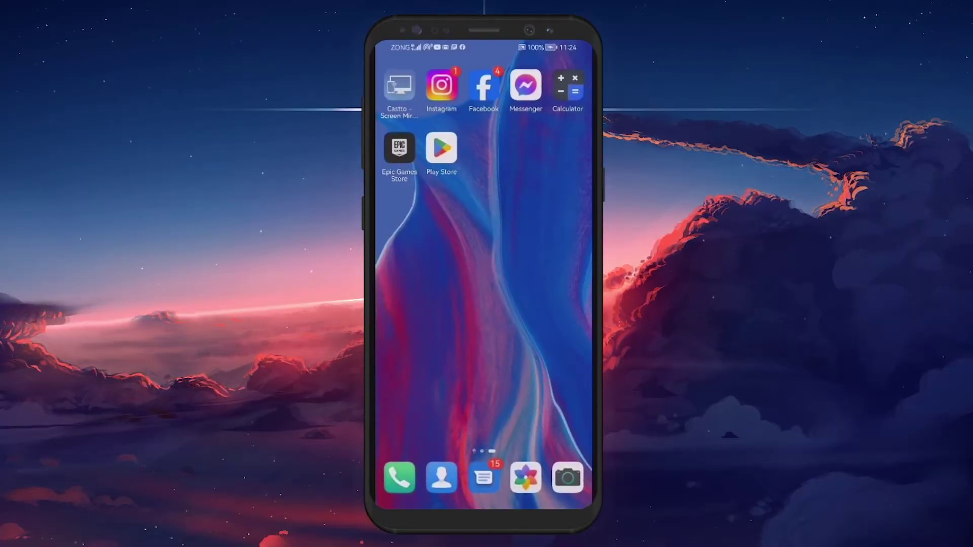
drag(441, 148, 440, 399)
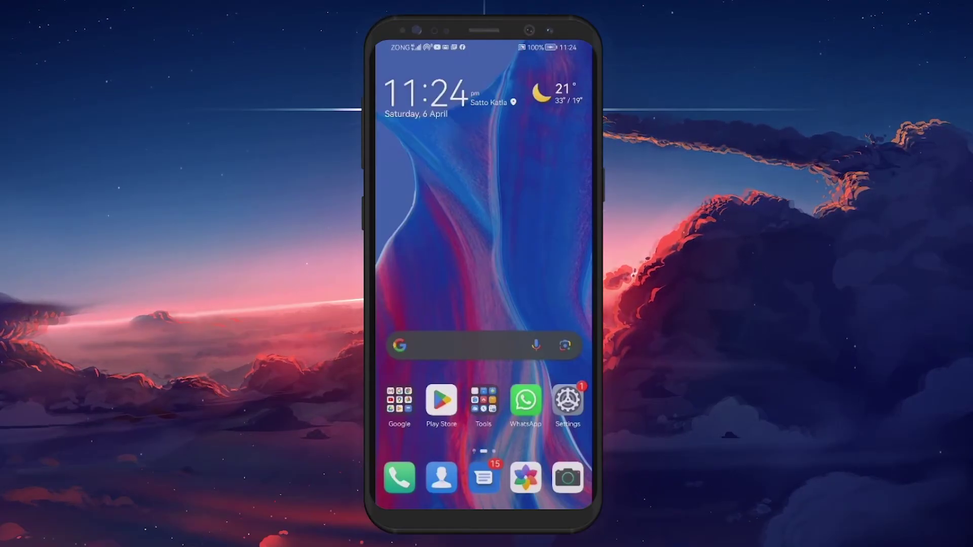
Step: Launch Google Play Store from its new home screen shortcut
click(441, 400)
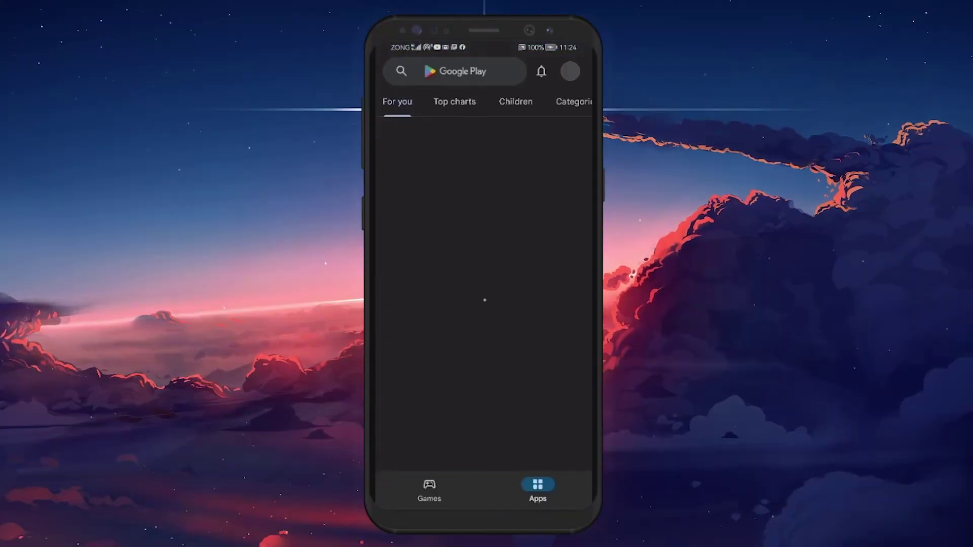
scroll(487, 304, down, 5)
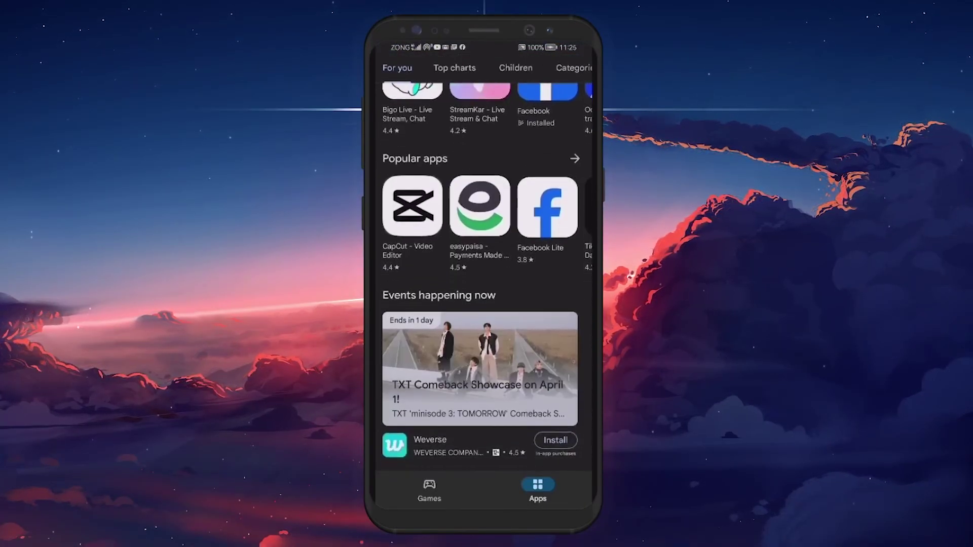
scroll(486, 305, down, 5)
scroll(487, 304, down, 5)
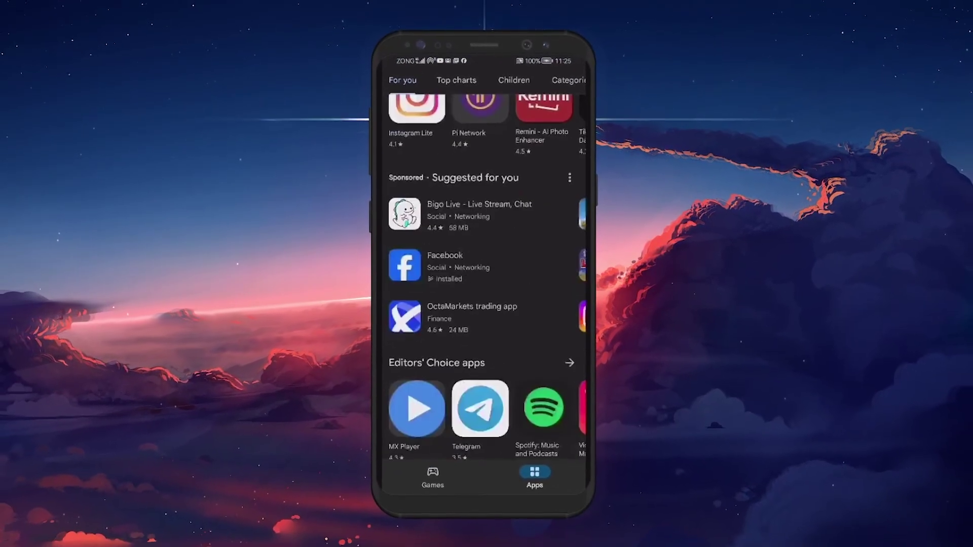